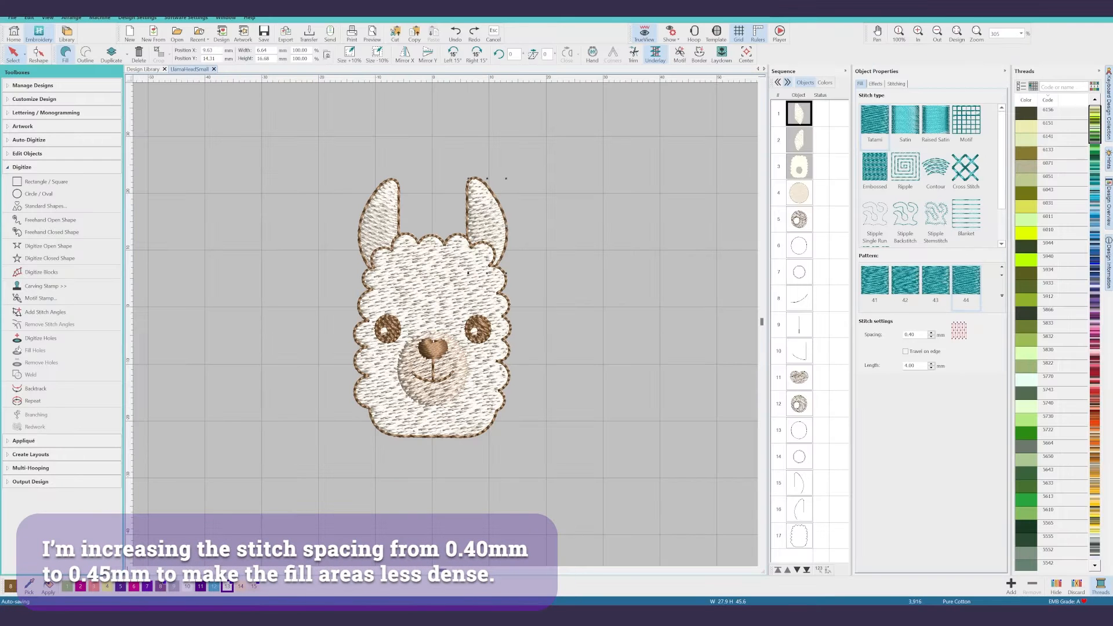
Set the stitch spacing of the right ear's tatami fill to 0.45 mm
left_click(922, 335)
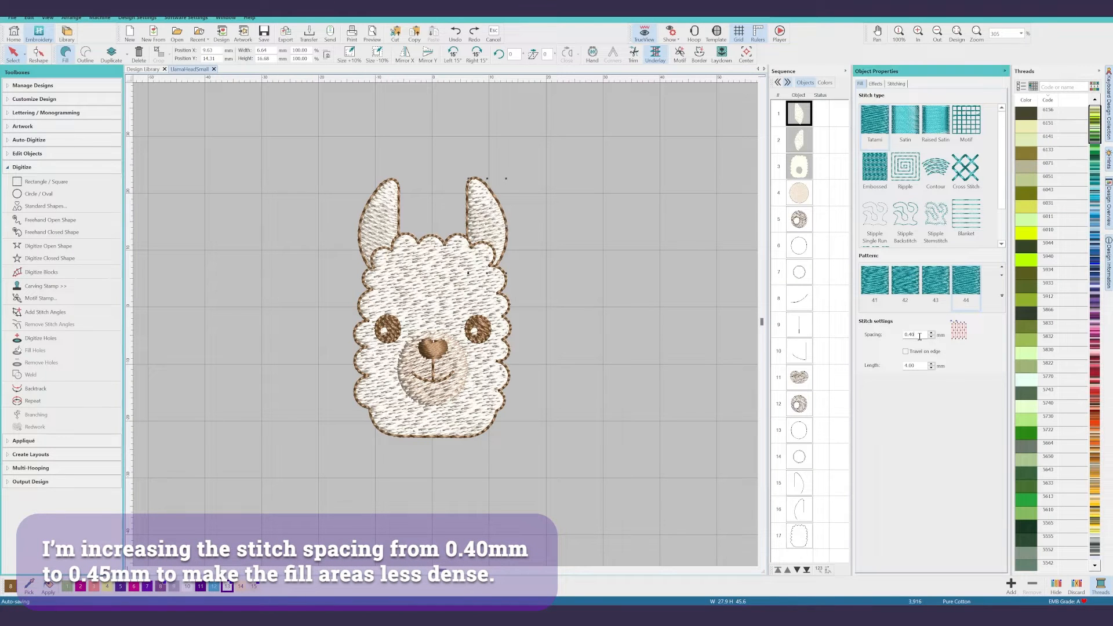
key("BackSpace")
type("5")
key("Return")
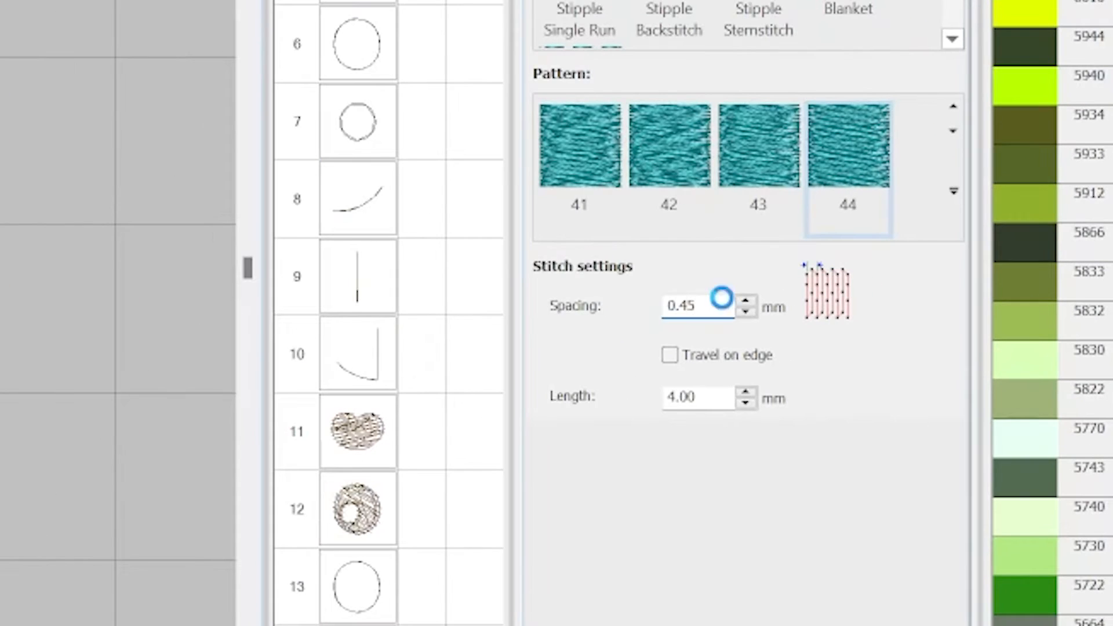
Set the stitch spacing of the llama's remaining light fill areas to 0.45 mm, one object at a time
key("ctrl+z")
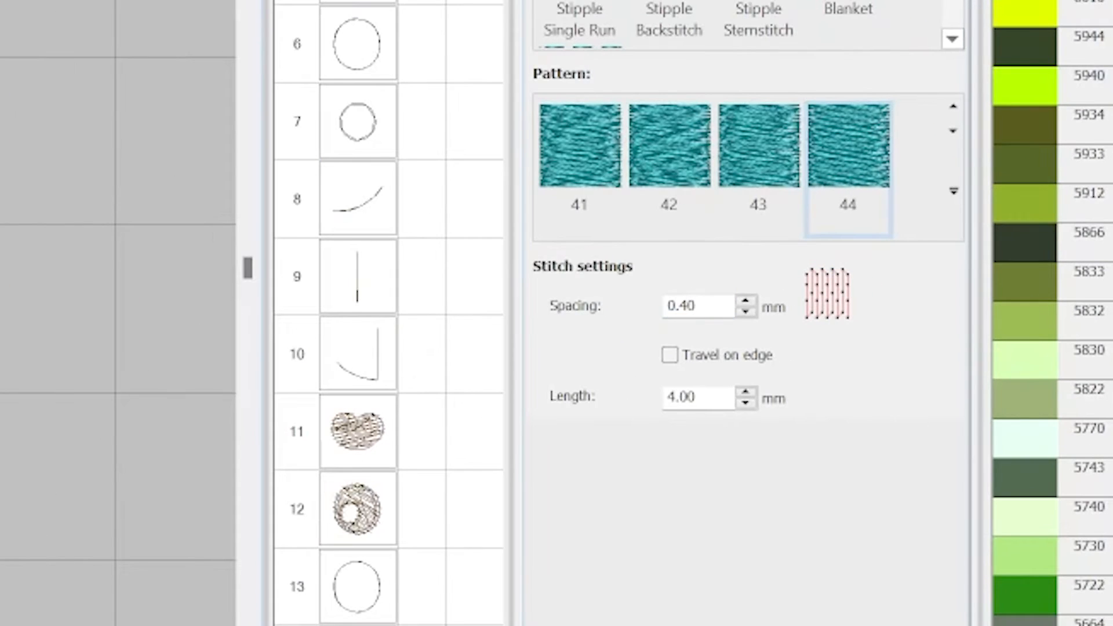
left_click(719, 306)
key("BackSpace")
type("5")
key("Return")
key("ctrl+z")
left_click(709, 307)
key("BackSpace")
type("5")
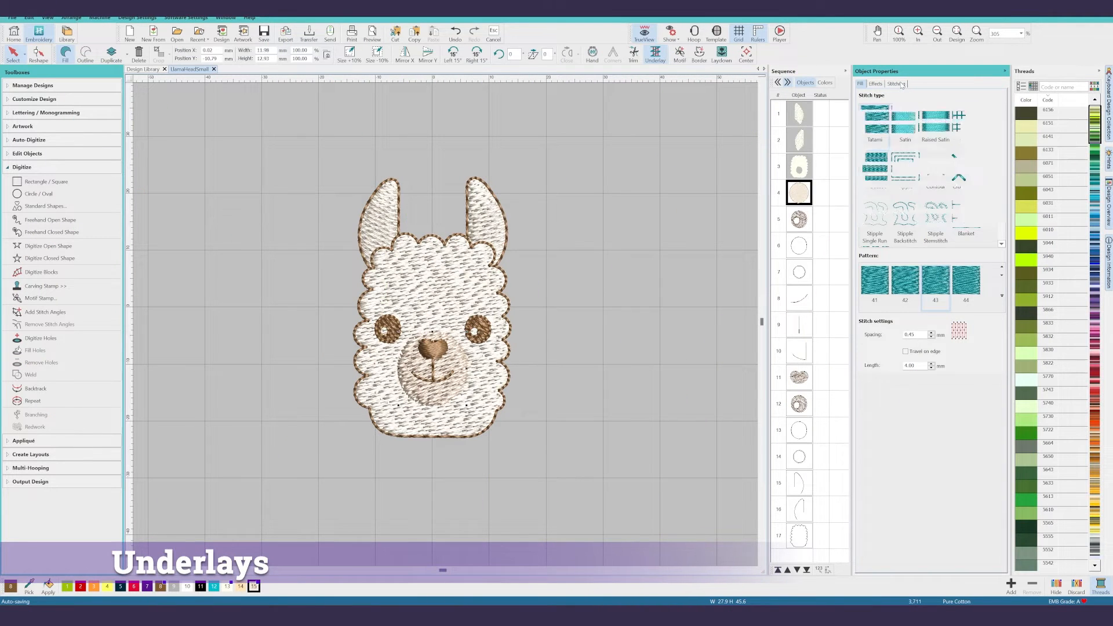
Open the stitching settings of the muzzle fill and review the margin-from-edge options for Underlay 1
left_click(897, 84)
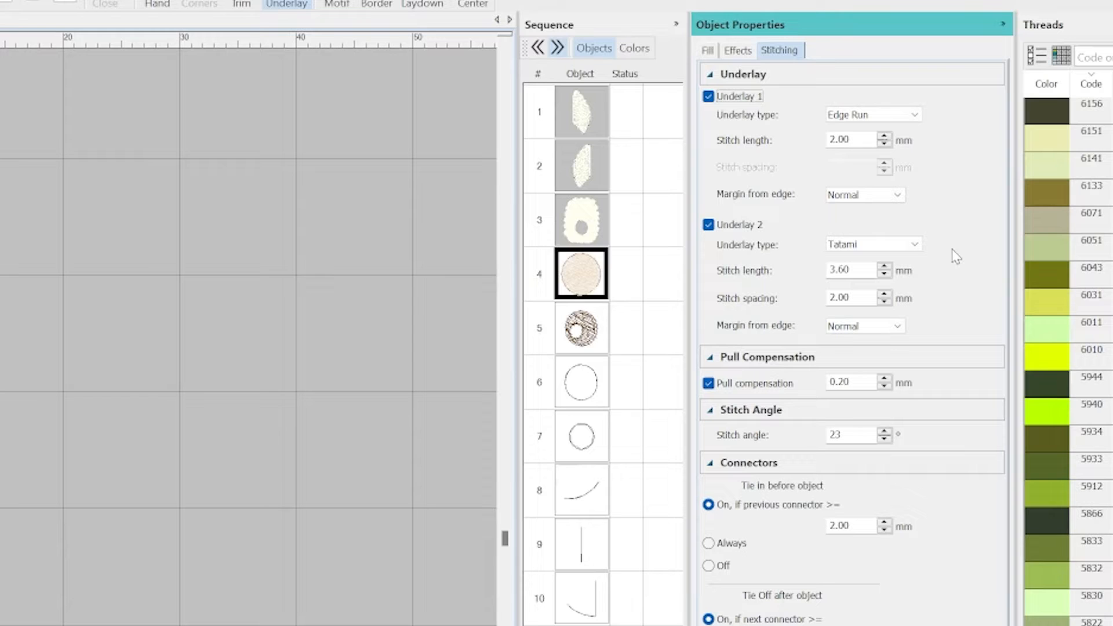
left_click(896, 196)
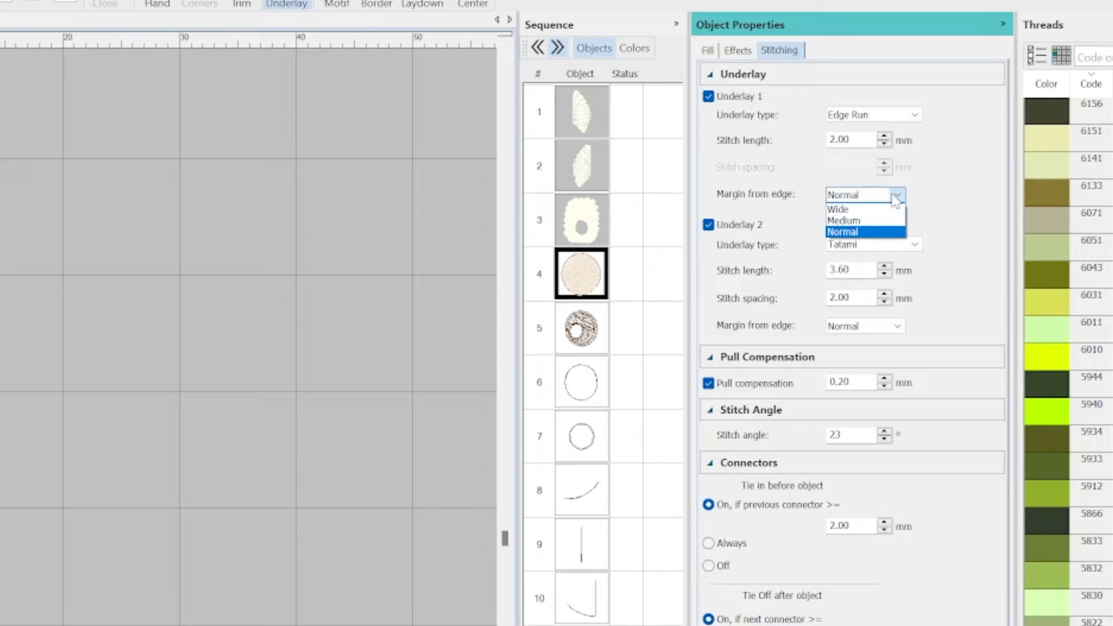
left_click(896, 200)
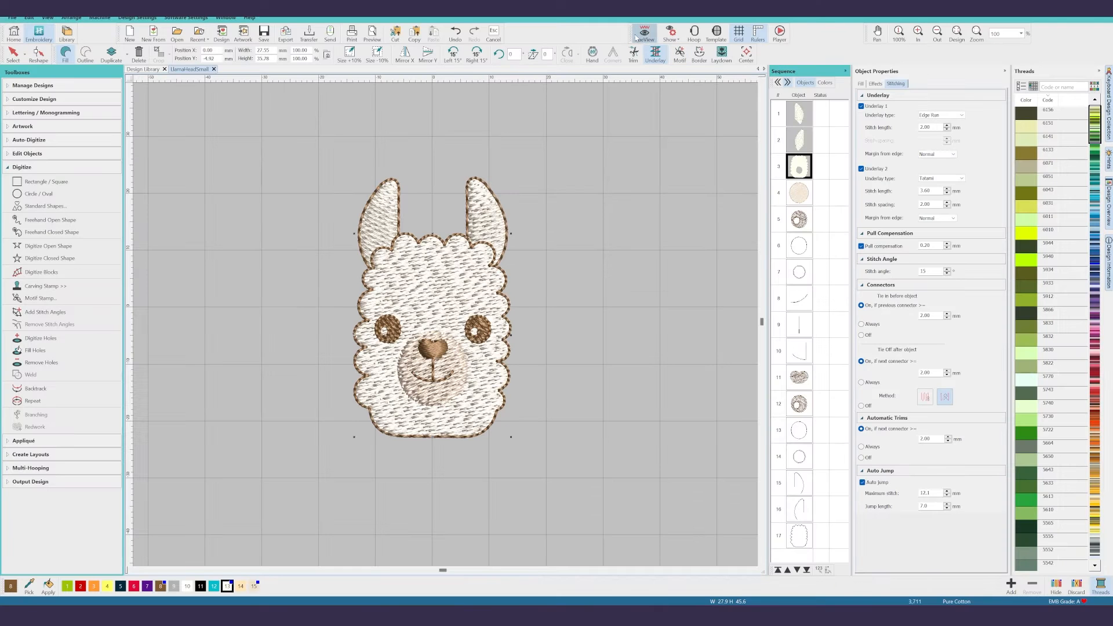
Turn off TrueView and try the Medium and Wide margins from edge on Underlay 1 of the head fill
left_click(638, 35)
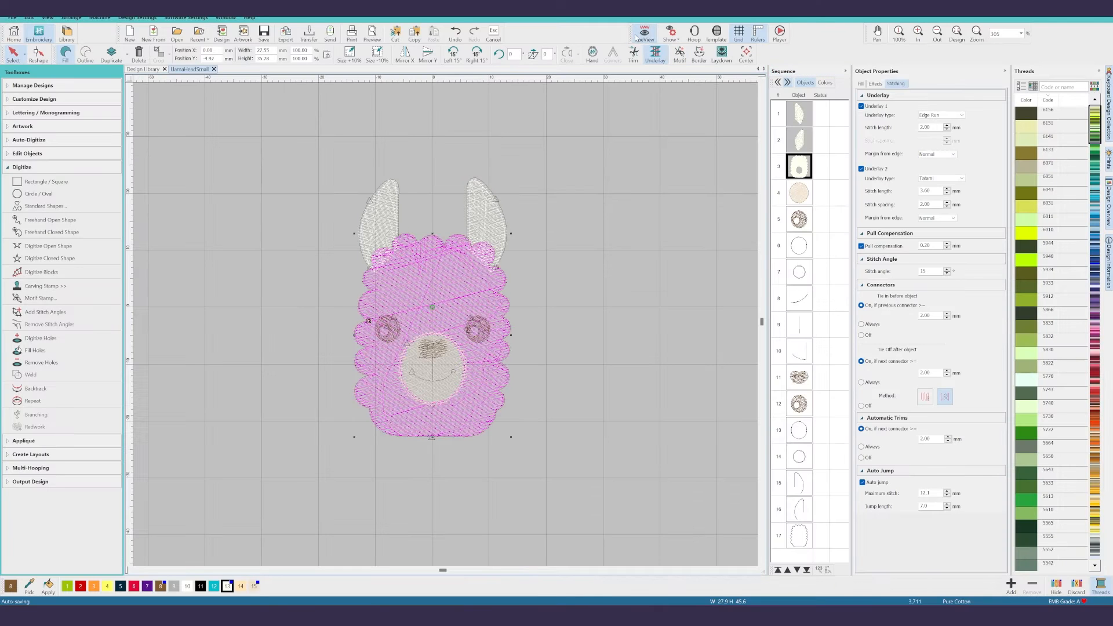
left_click(940, 153)
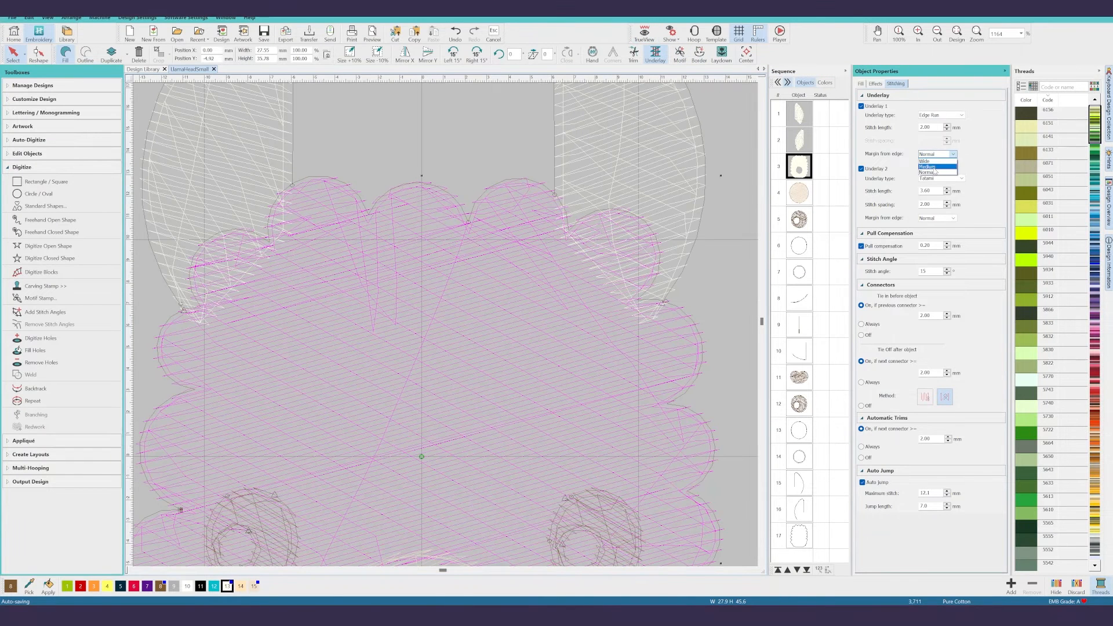
left_click(933, 168)
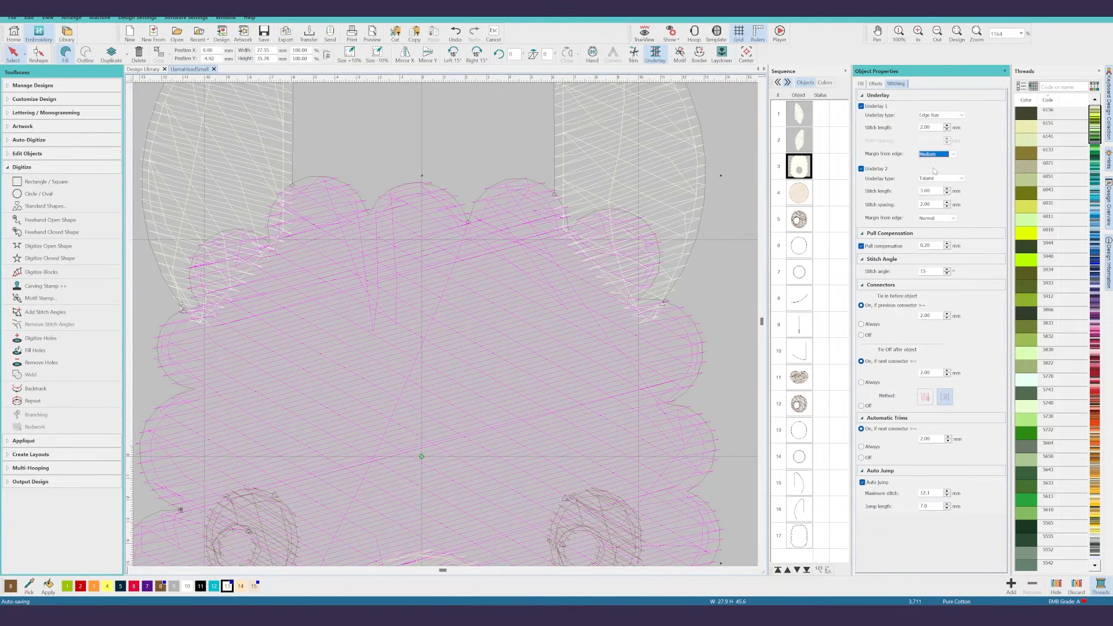
left_click(936, 154)
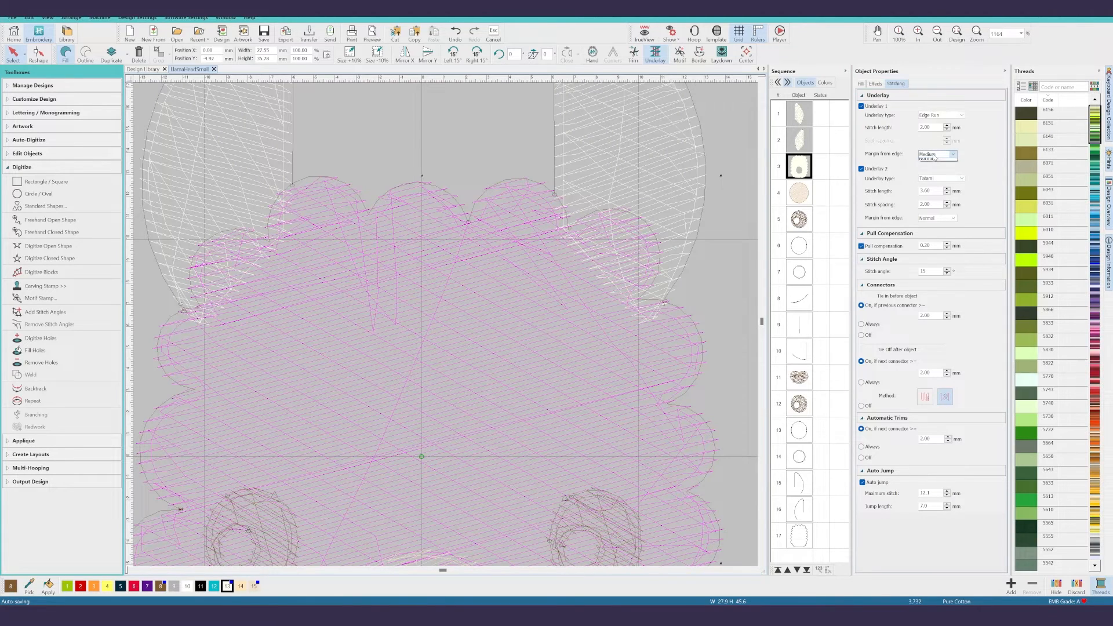
left_click(934, 161)
Set the margin from edge to Medium for both Underlay 1 and Underlay 2 of the head fill
left_click(936, 154)
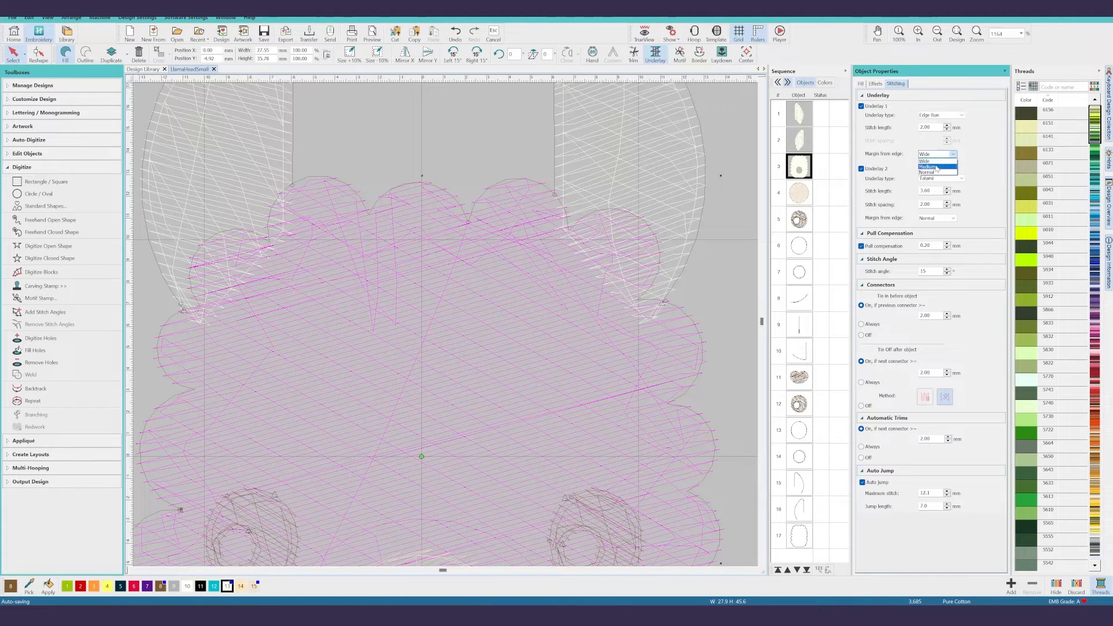
left_click(936, 168)
left_click(935, 218)
left_click(933, 231)
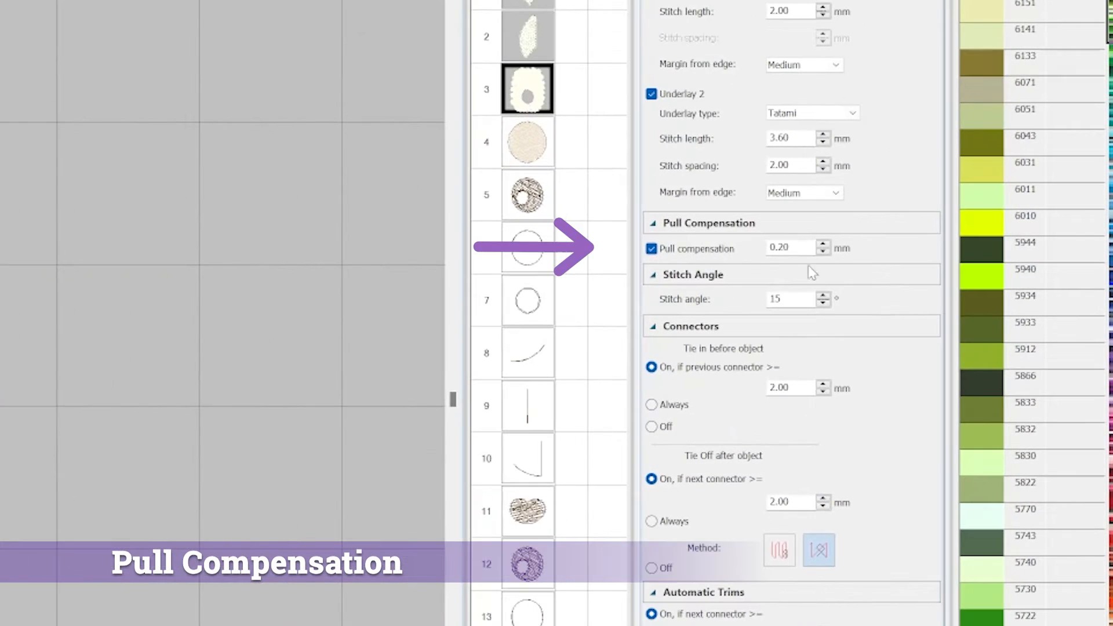
Set the pull compensation of the head fill and the left ear fill to 0.25 mm each
key("BackSpace")
type("5")
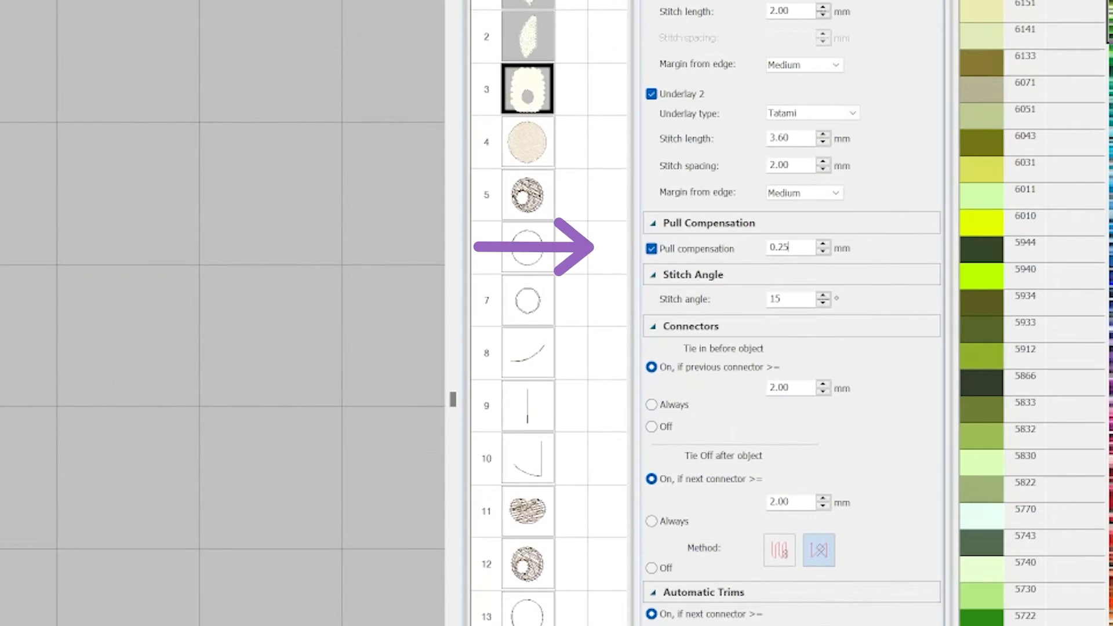
left_click(526, 39)
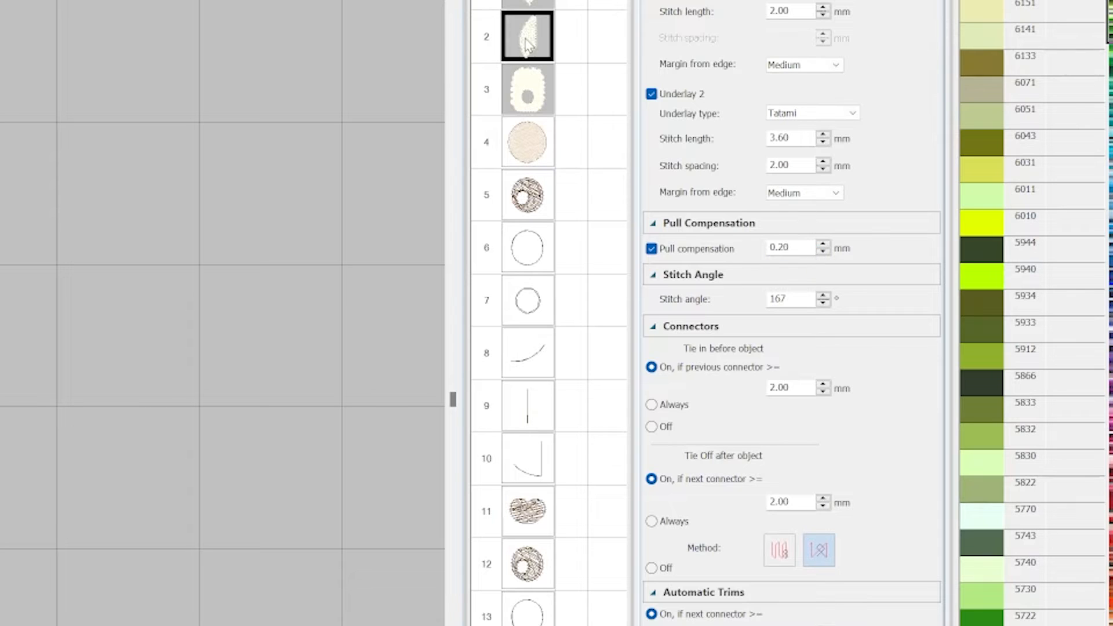
left_click(806, 246)
key("BackSpace")
type("5")
key("Return")
Set the pull compensation of the right ear fill and the muzzle fill to 0.25 mm each
left_click(526, 4)
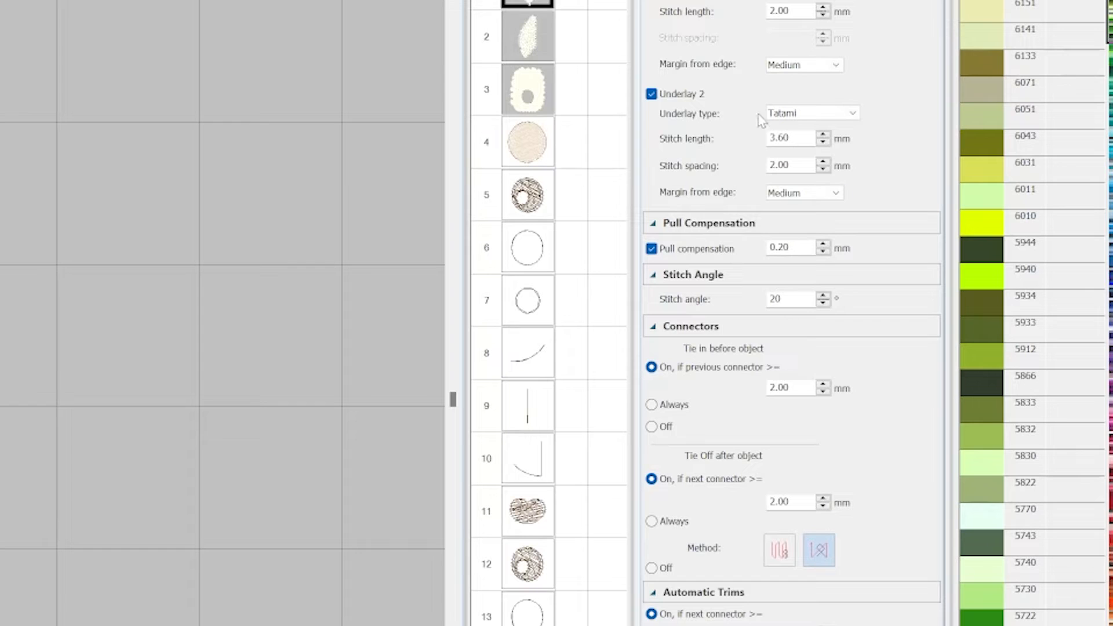
left_click(797, 247)
key("BackSpace")
type("5")
left_click(543, 153)
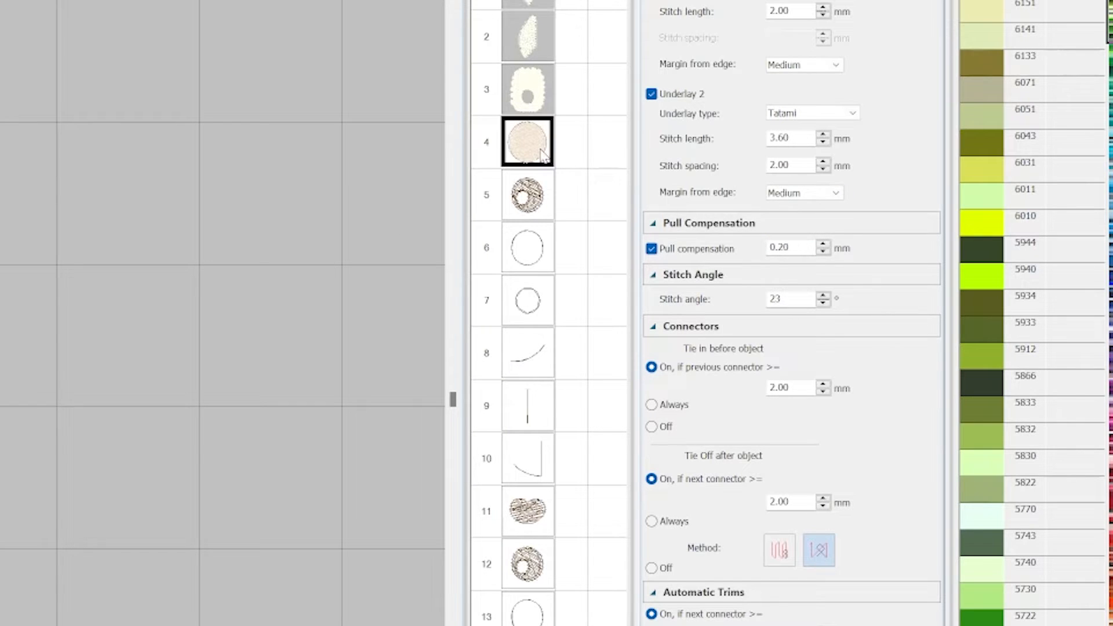
left_click(806, 249)
key("BackSpace")
type("5")
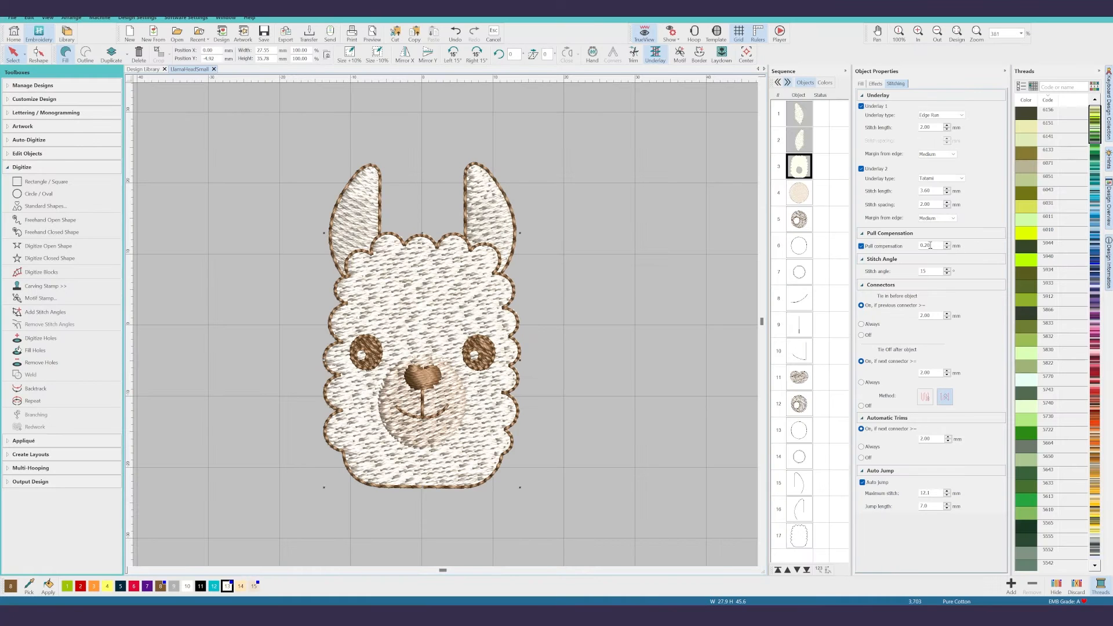
Set the head fill's pull compensation to 0.25 mm
left_click(943, 246)
type("5")
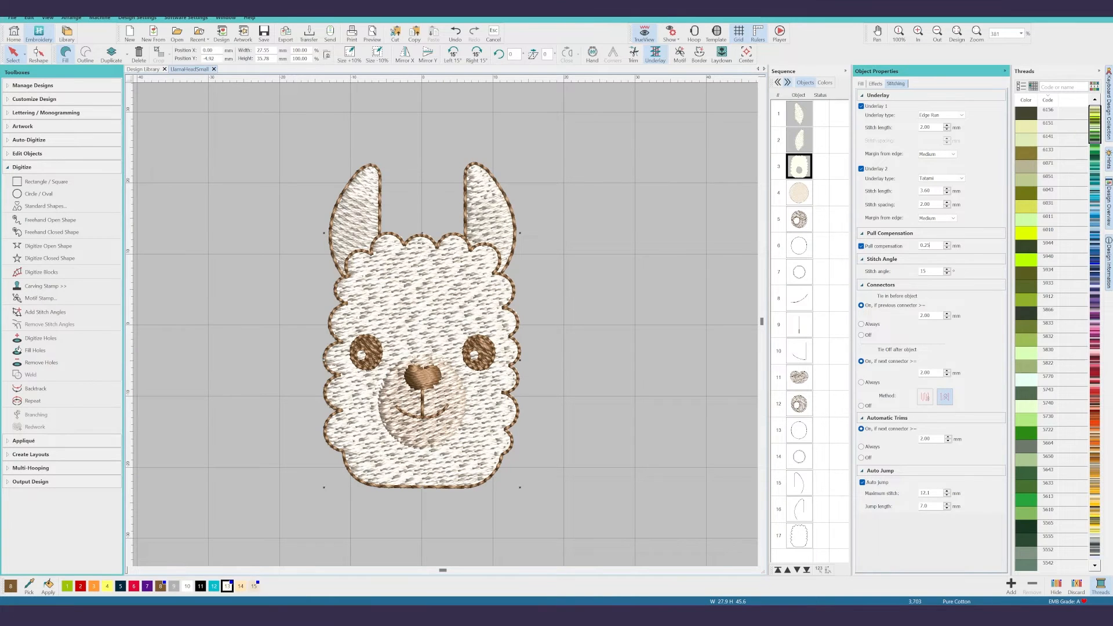
key("Return")
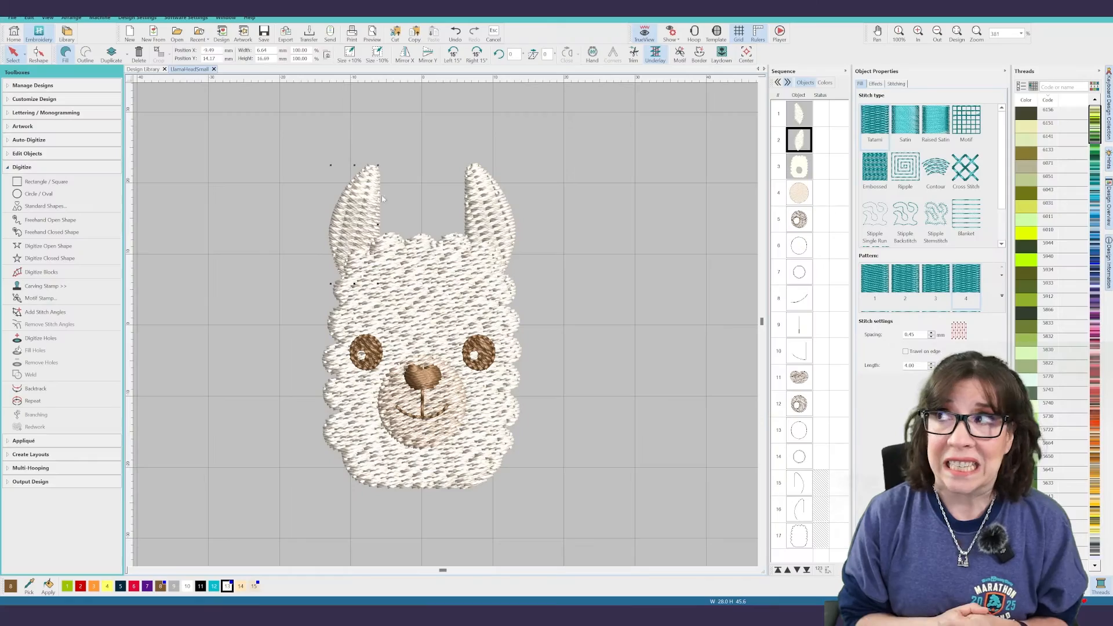
Reshape the stitch angles of both ears by swinging their outer angle handles downward so the stitching slants toward the lower outer edges
key("h")
left_click(306, 255)
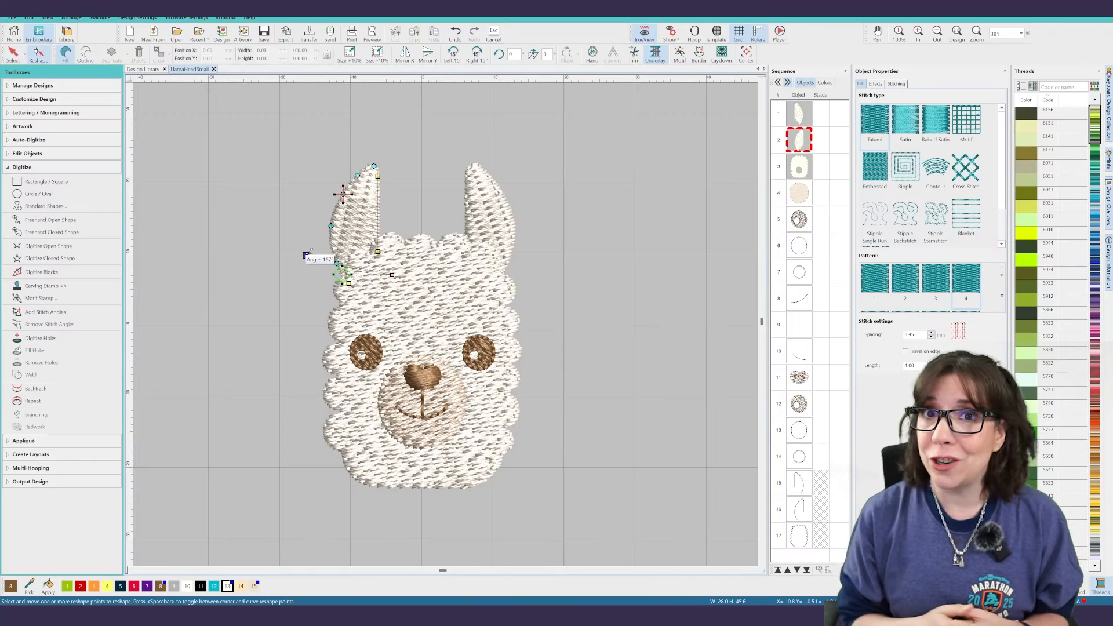
left_click_drag(306, 255, 306, 324)
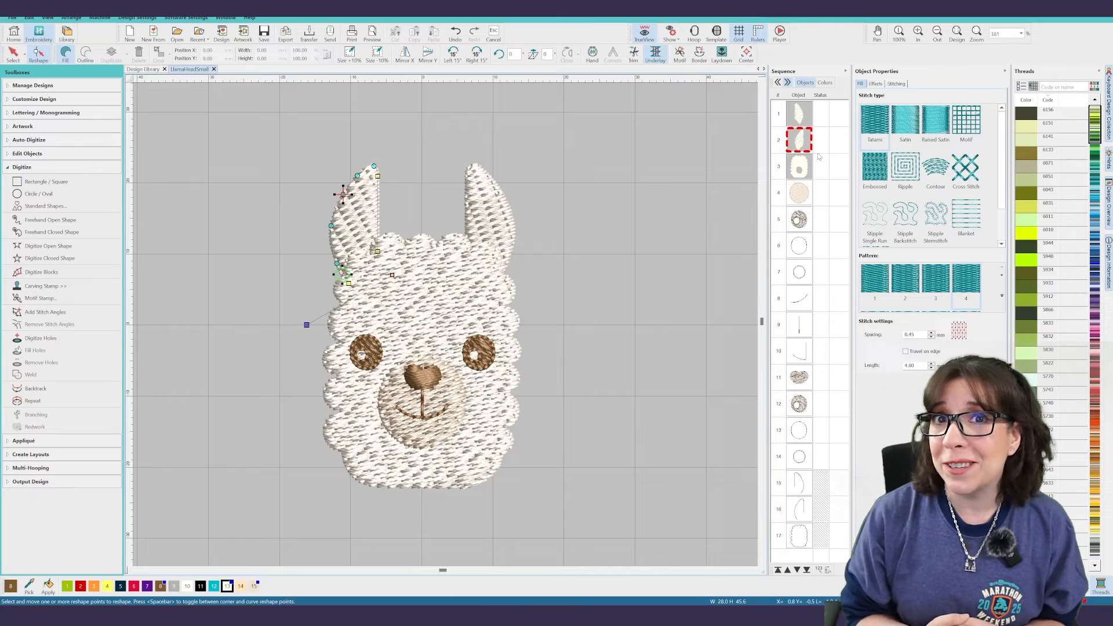
left_click(809, 113)
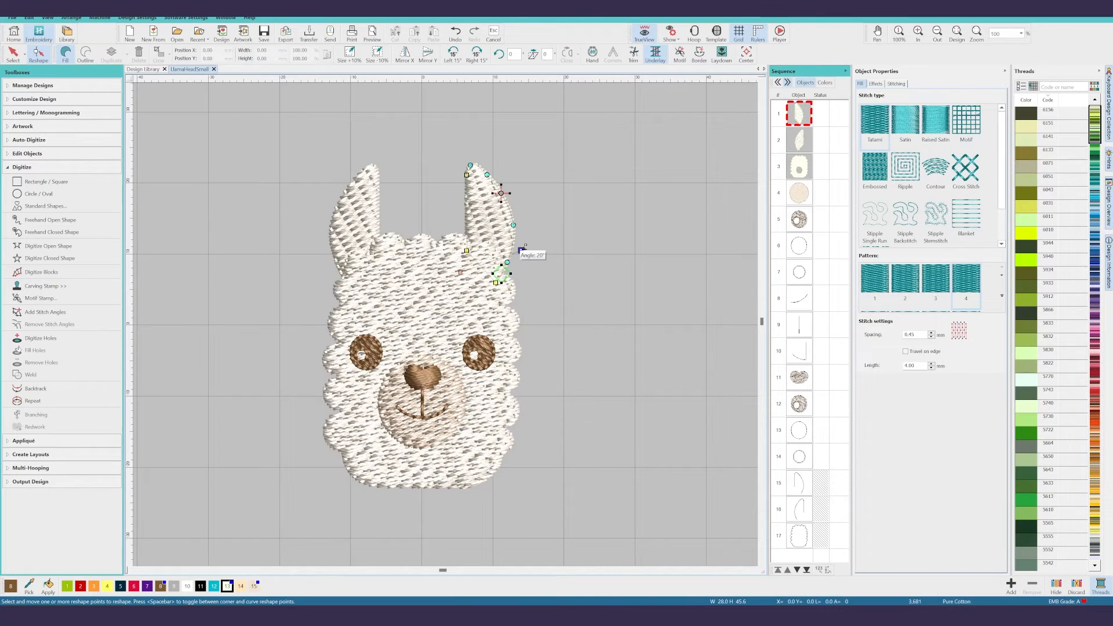
left_click_drag(522, 250, 526, 318)
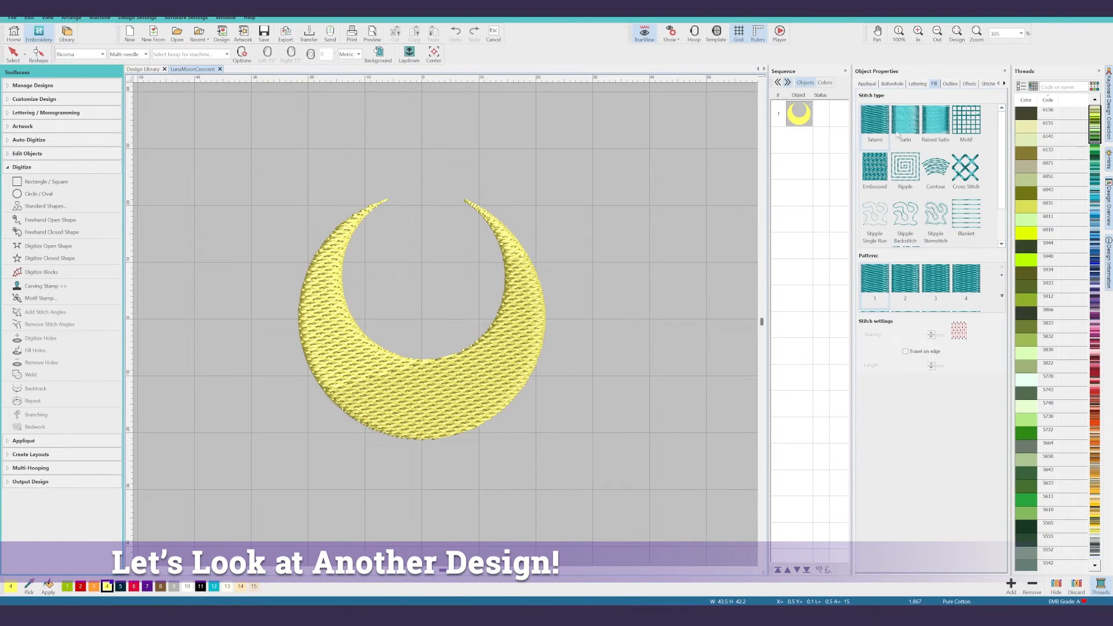
Set the margin from edge to Medium for both underlays of the yellow crescent moon fill
left_click(802, 116)
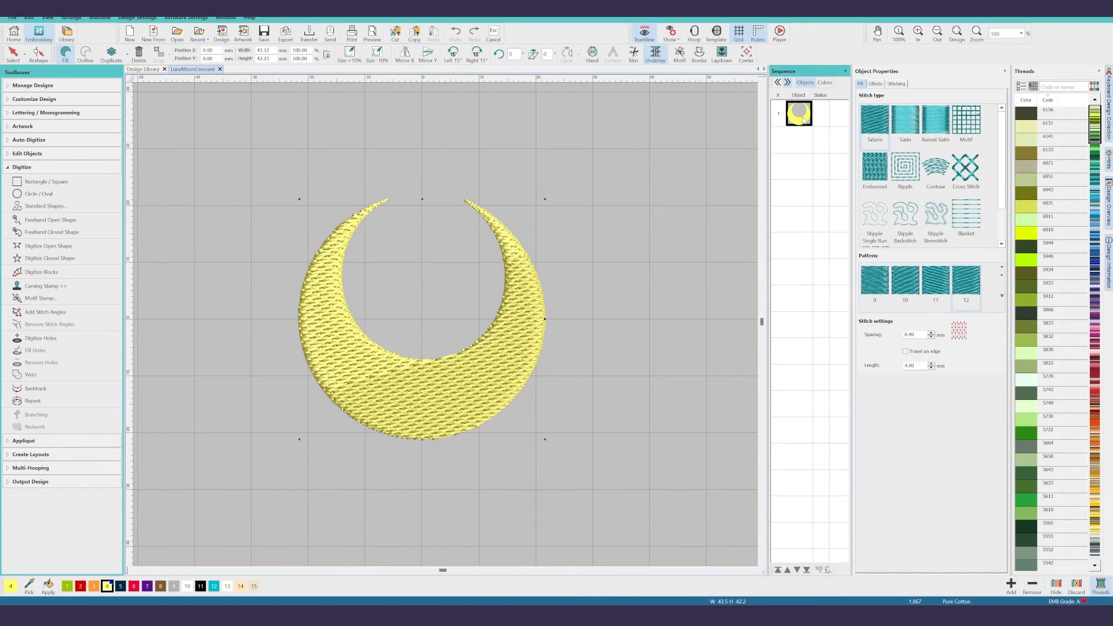
left_click(896, 84)
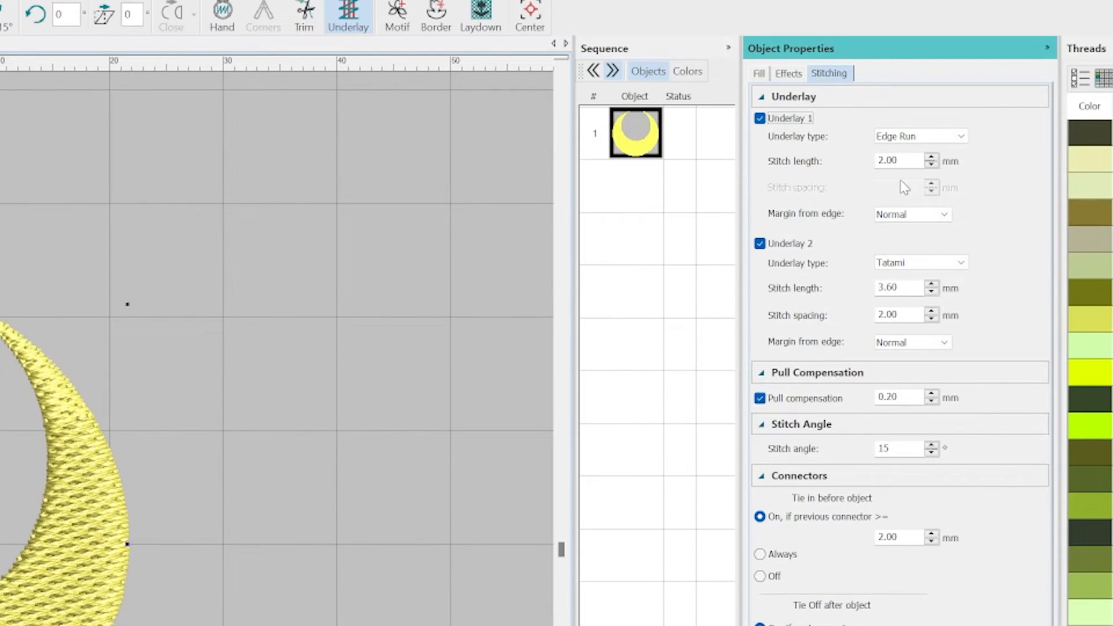
left_click(907, 215)
left_click(907, 240)
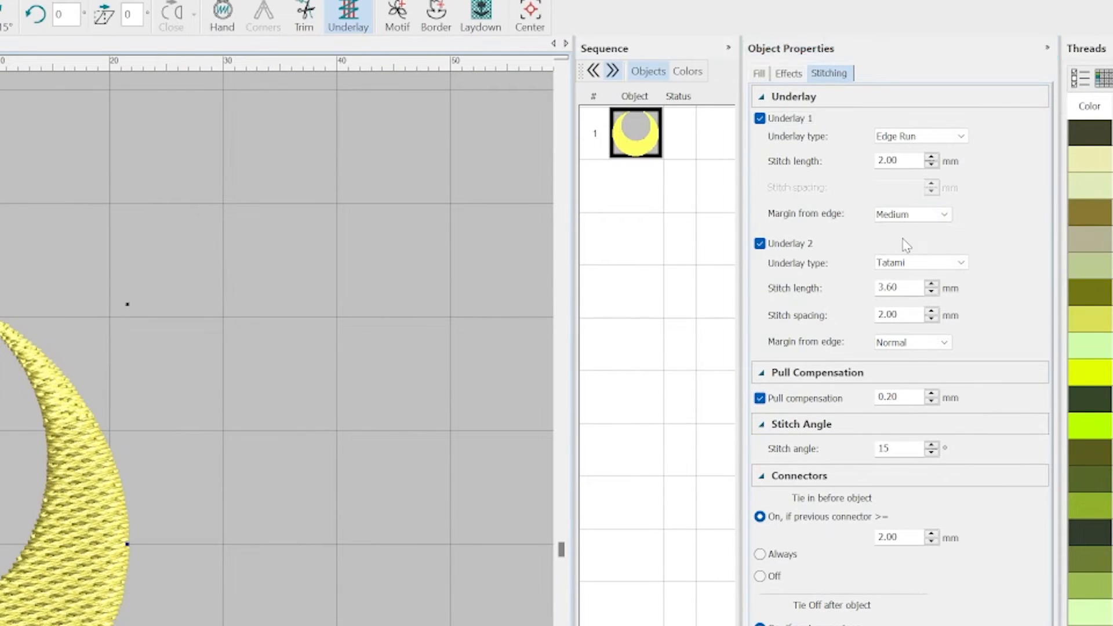
left_click(906, 344)
left_click(902, 368)
Set the crescent moon fill's pull compensation to 0.25 mm
left_click(908, 397)
key("BackSpace")
type("5")
key("Return")
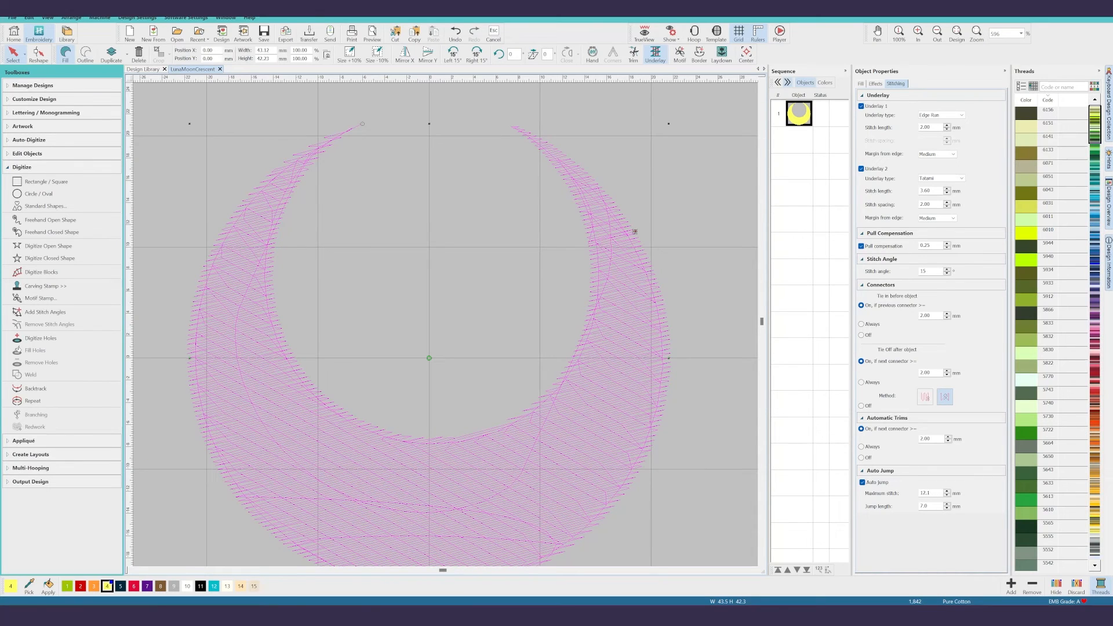
Set the margin from edge to Wide for both Underlay 1 and Underlay 2 of the crescent moon
left_click(937, 154)
left_click(932, 162)
left_click(938, 218)
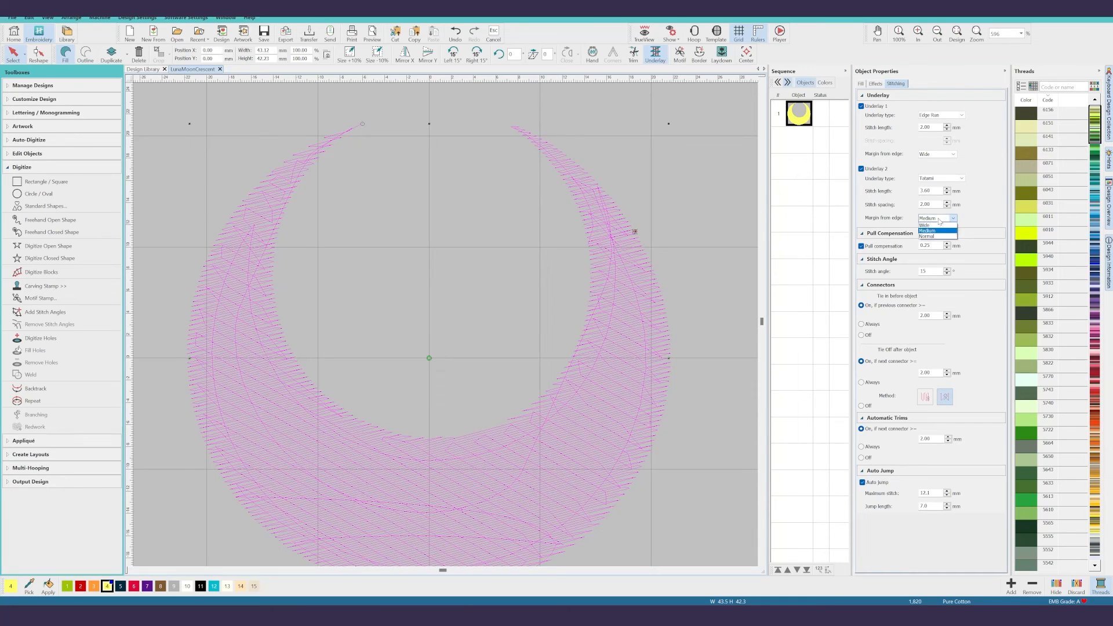
left_click(932, 226)
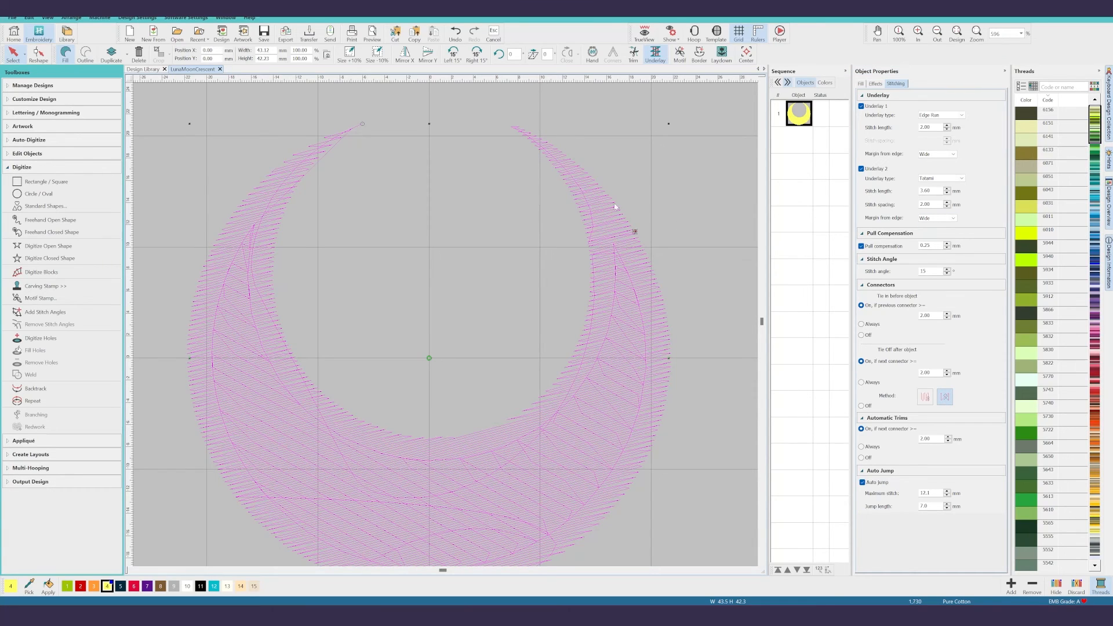